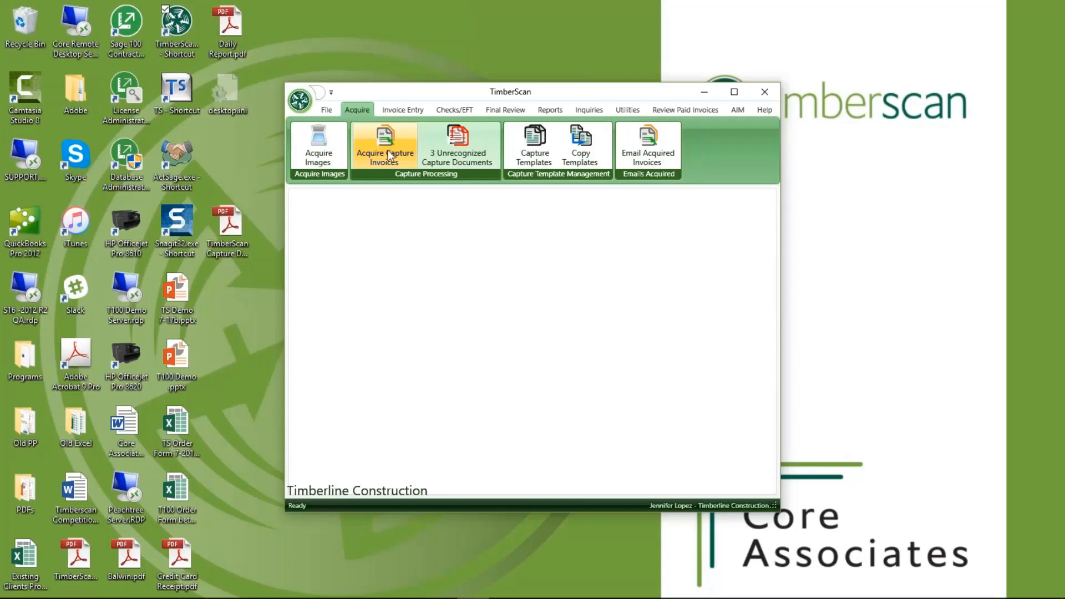
click(390, 155)
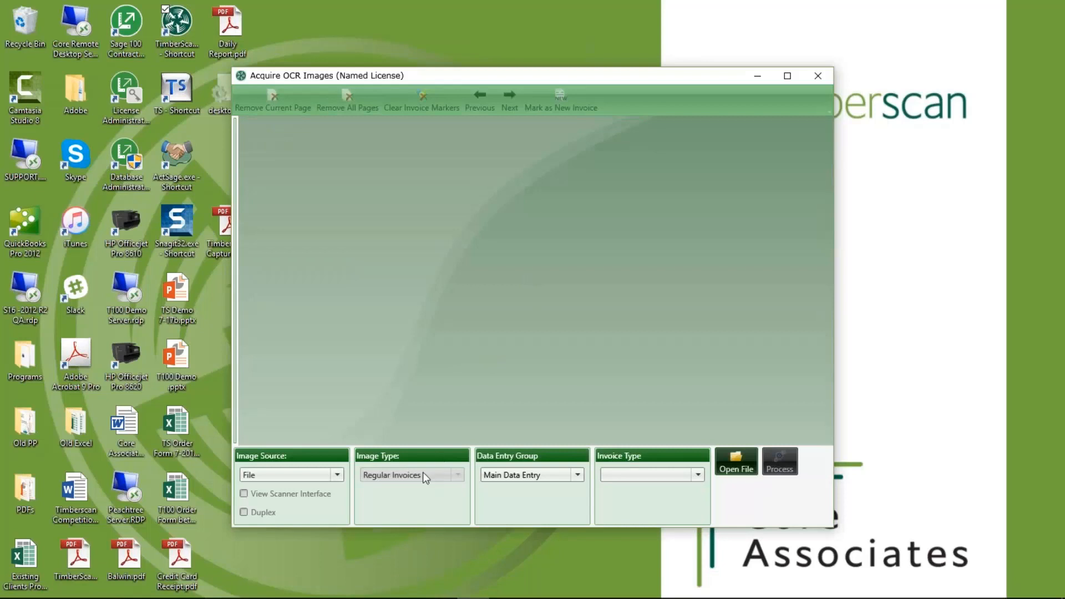
click(736, 462)
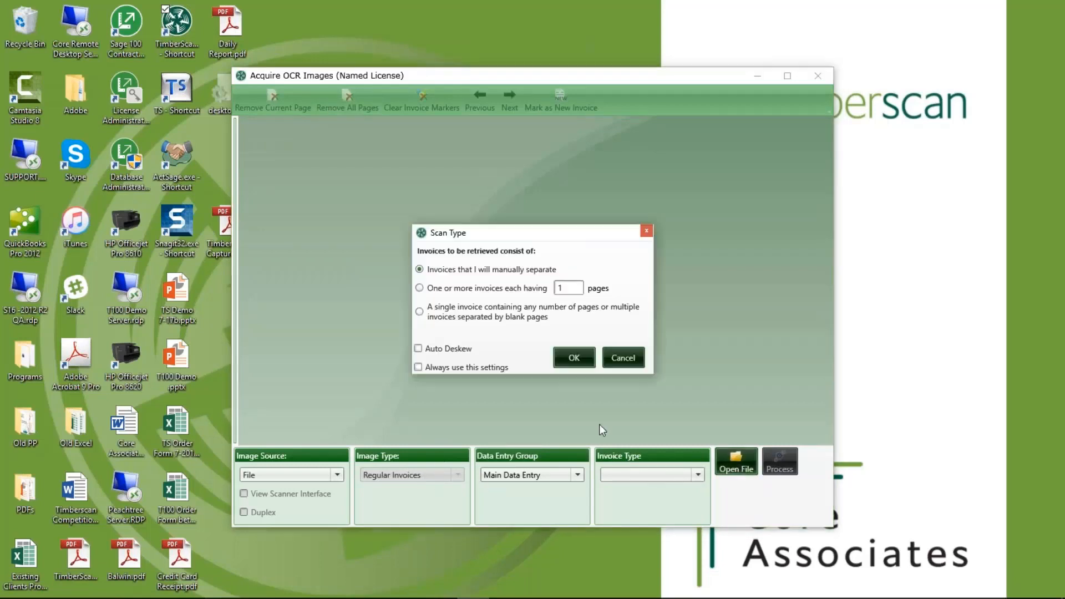
click(565, 357)
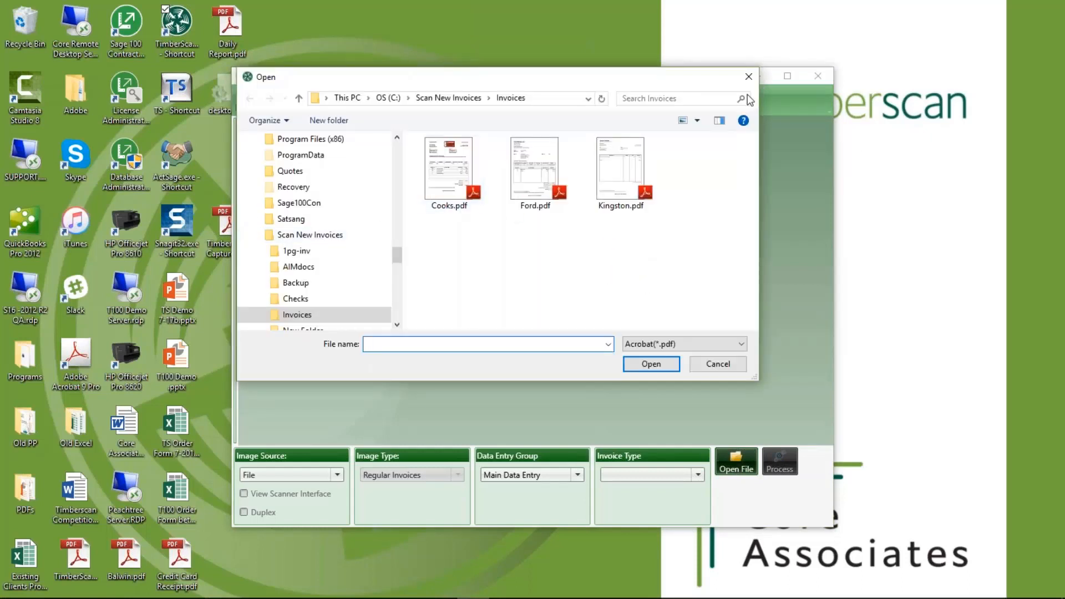
click(749, 76)
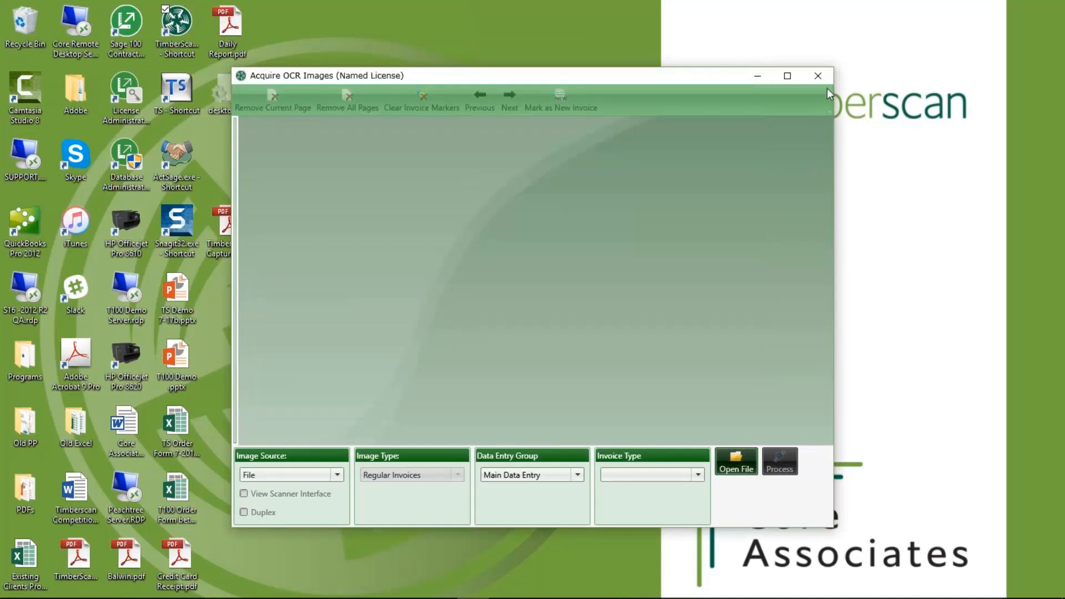
click(818, 76)
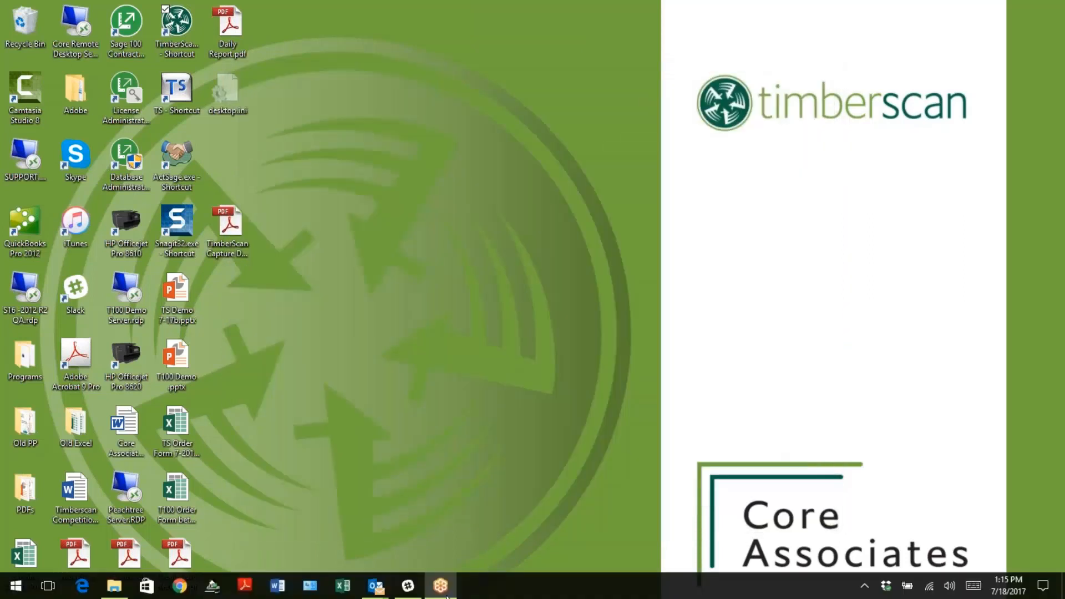
Open the existing Home Depot capture template and enlarge its window to fill the screen
mouse_move(443, 592)
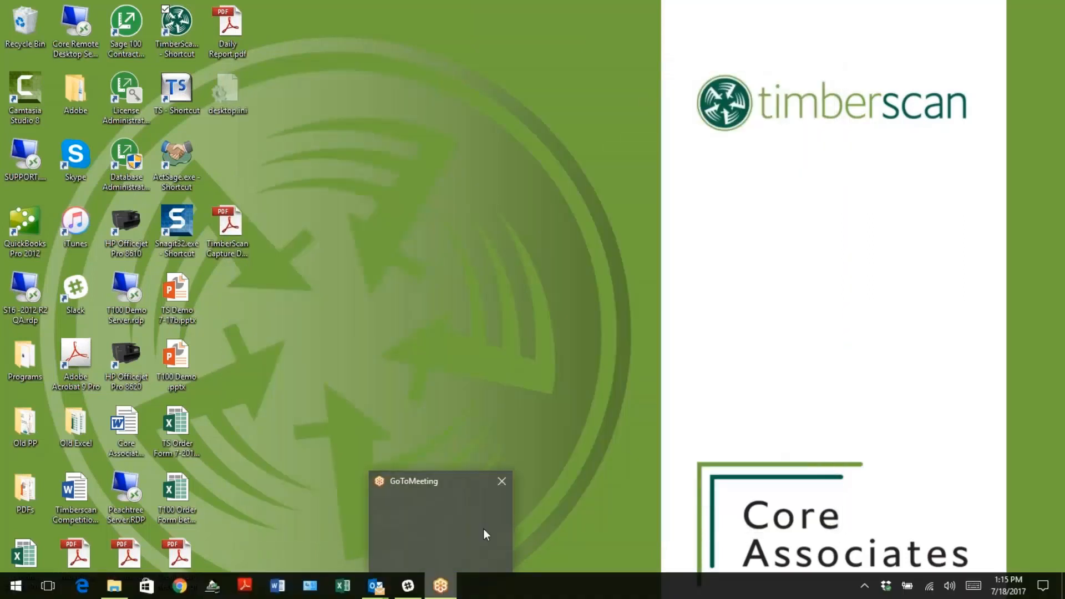
click(485, 529)
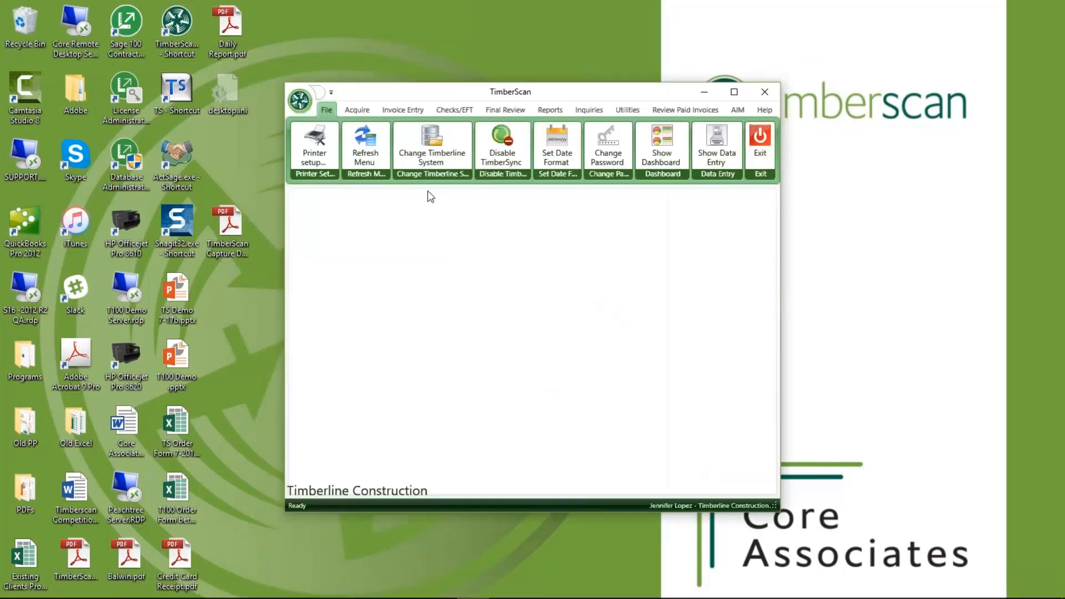
click(367, 109)
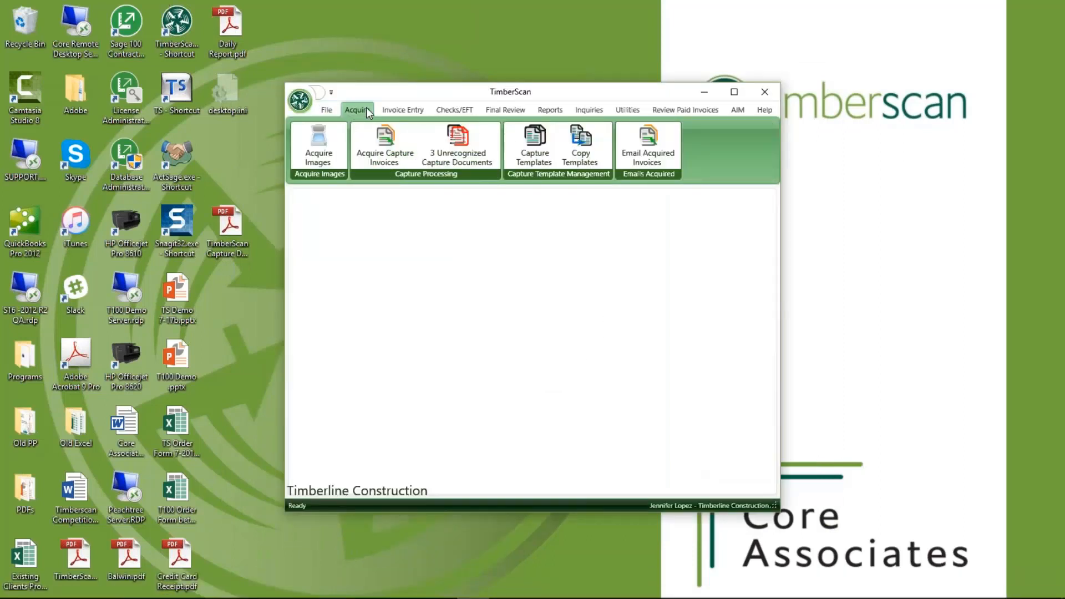
click(531, 151)
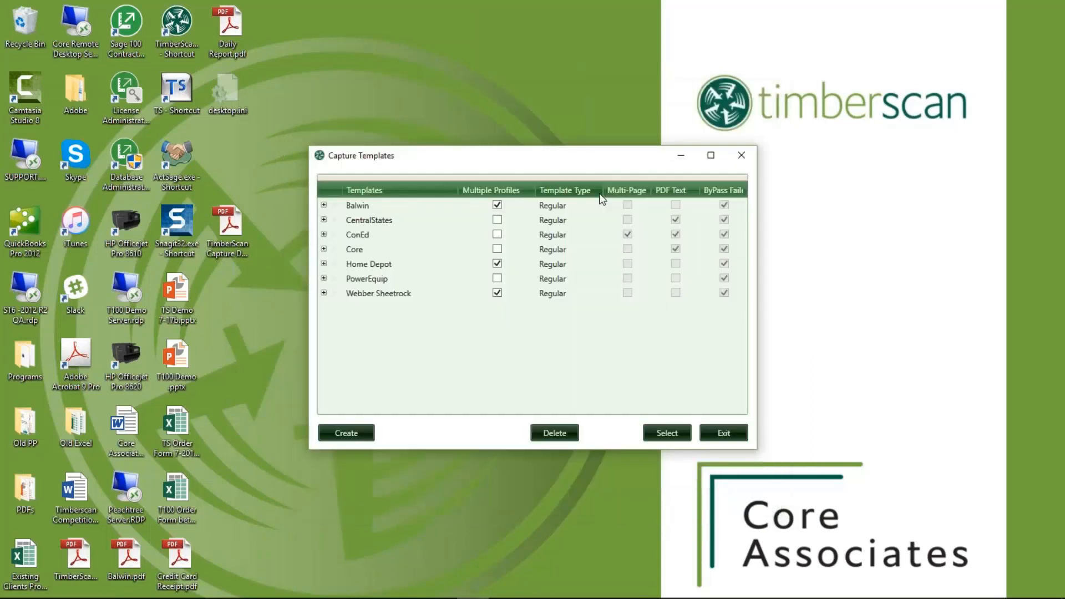
click(440, 268)
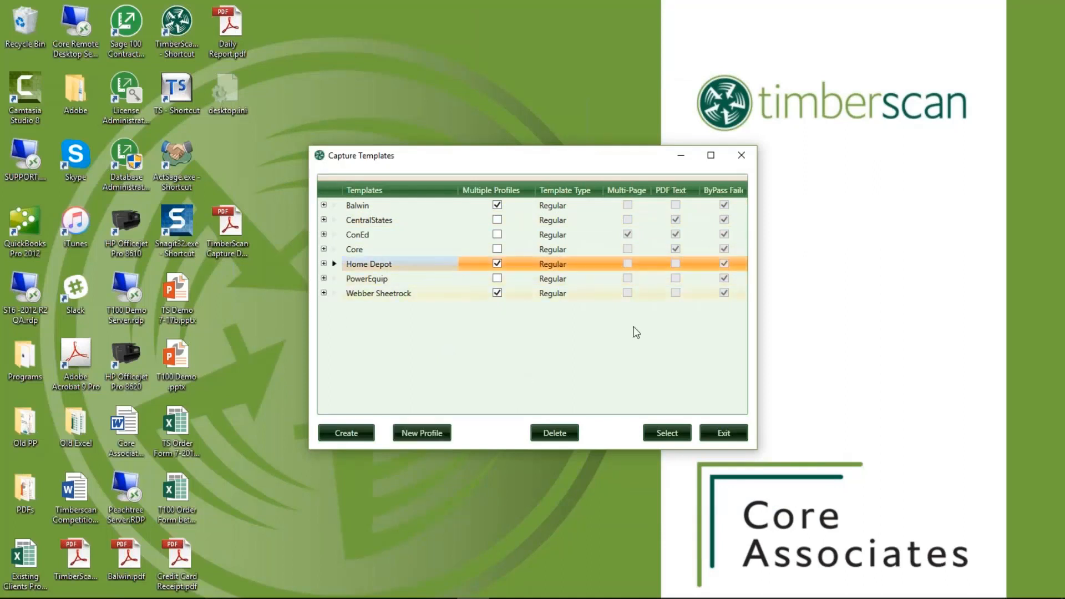
click(667, 434)
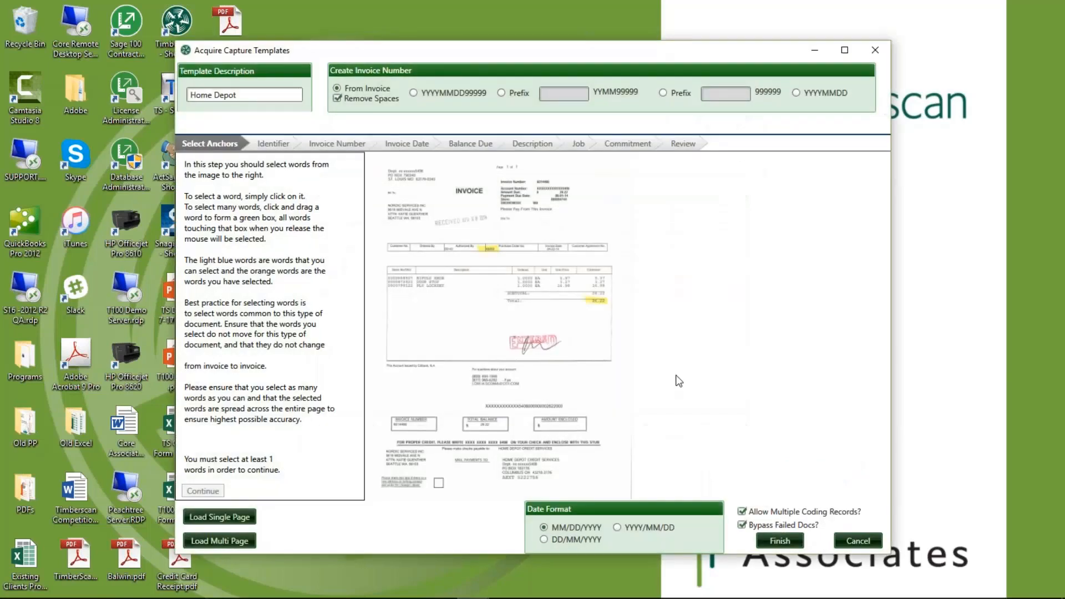
click(845, 51)
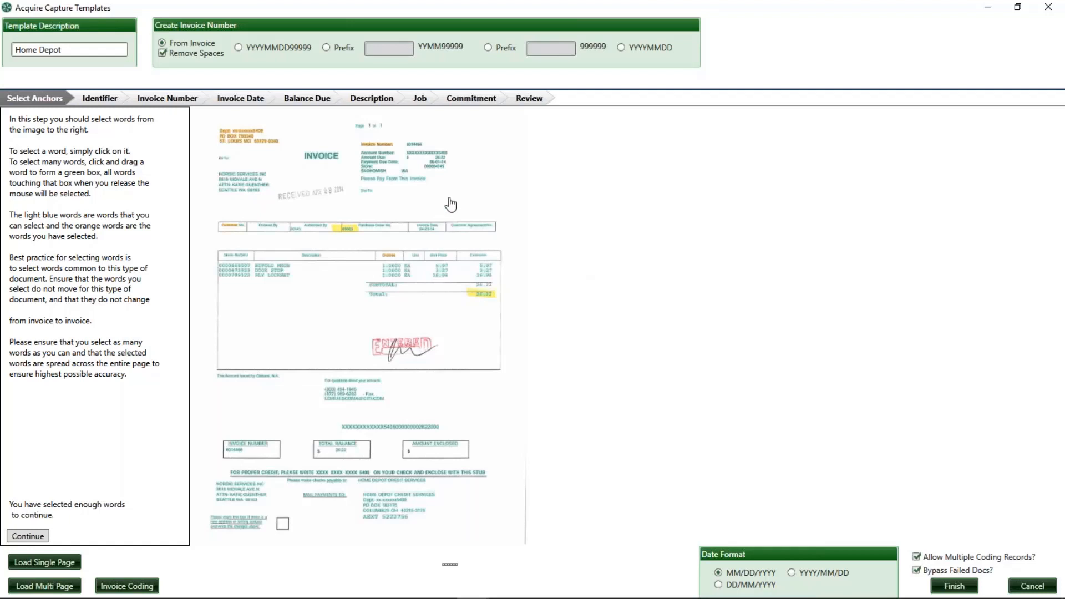
Examine the Home Depot template's anchor words and its capture areas for invoice number, invoice date, balance due and job
scroll(560, 251, up, 2)
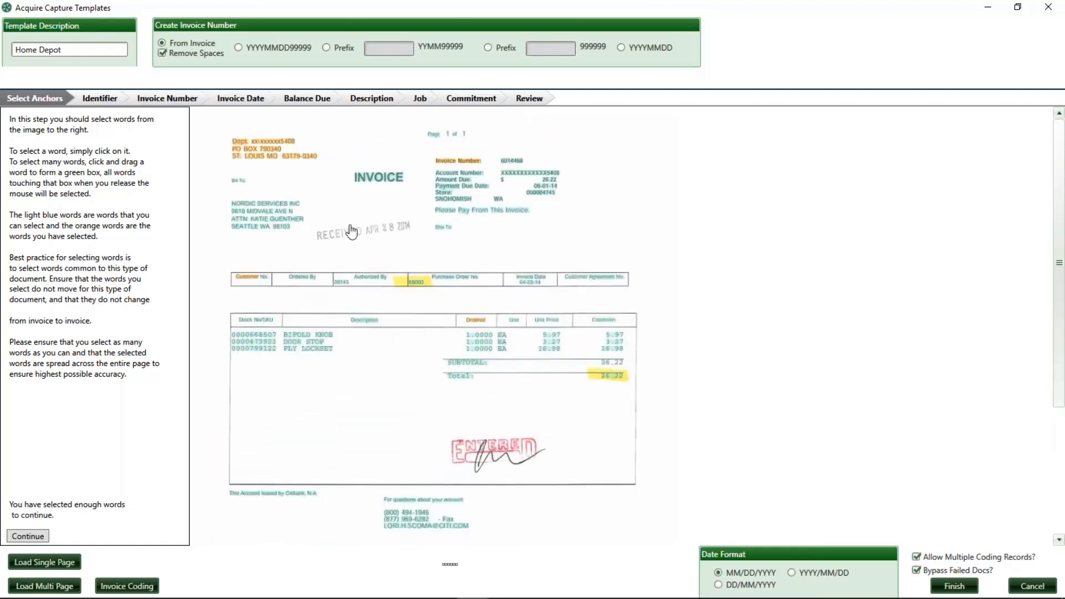
click(166, 100)
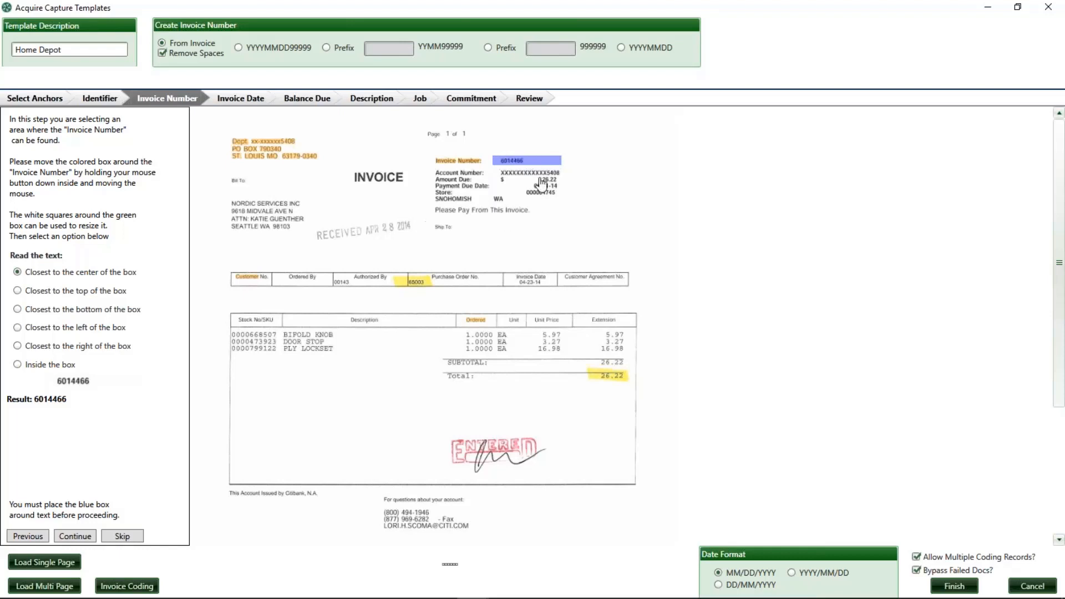
click(239, 98)
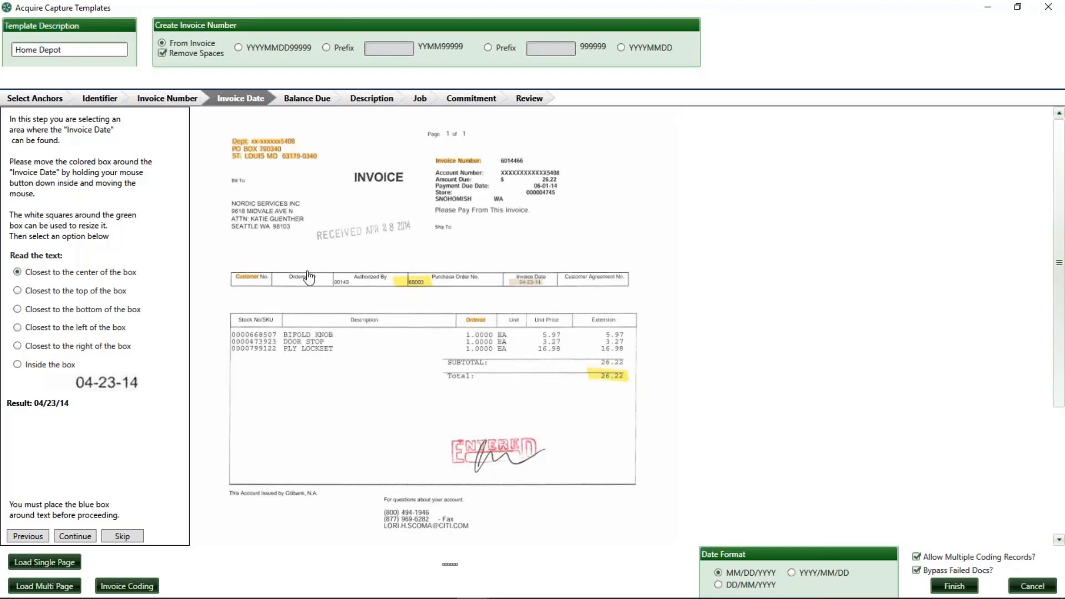
click(308, 103)
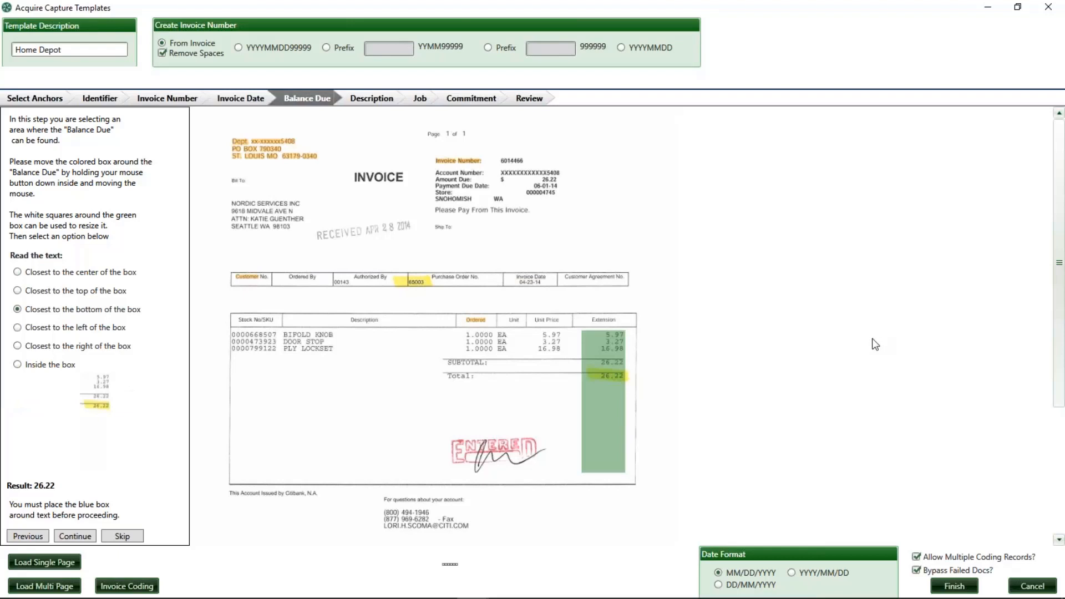
scroll(832, 350, down, 3)
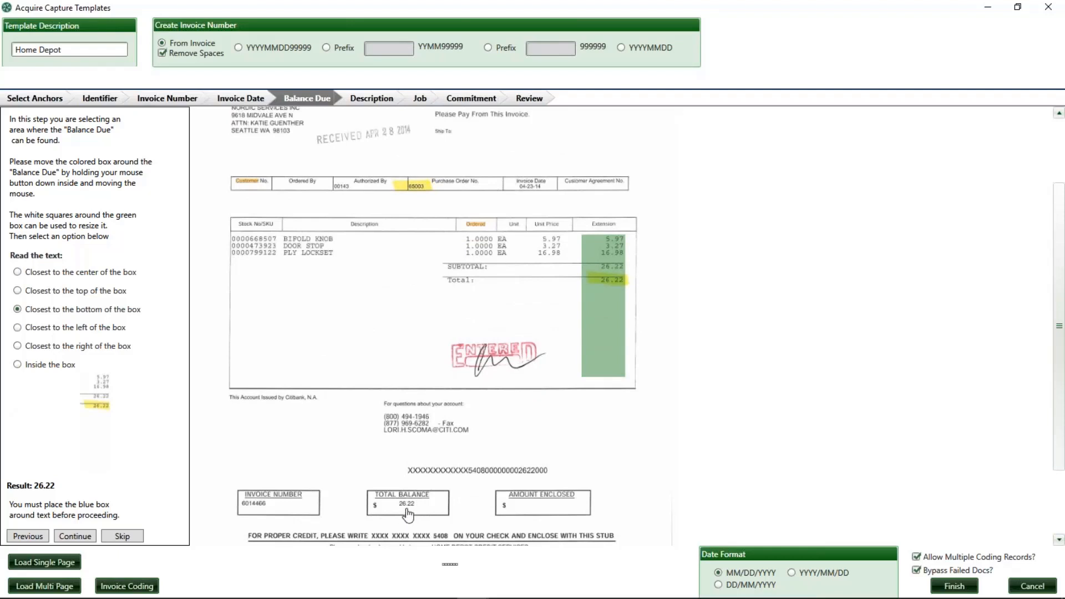
scroll(789, 409, up, 2)
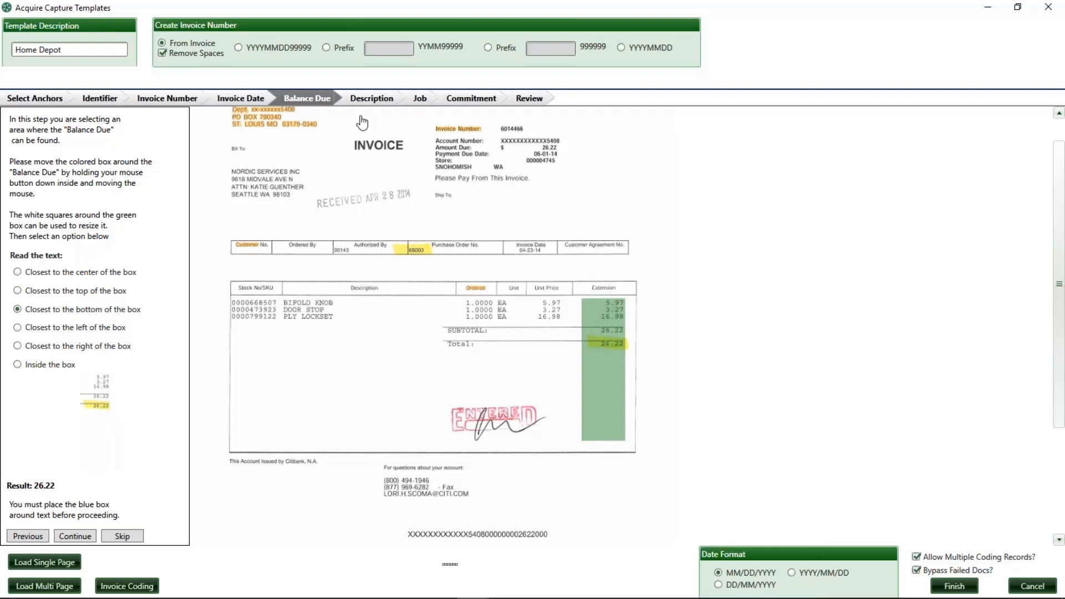
click(420, 100)
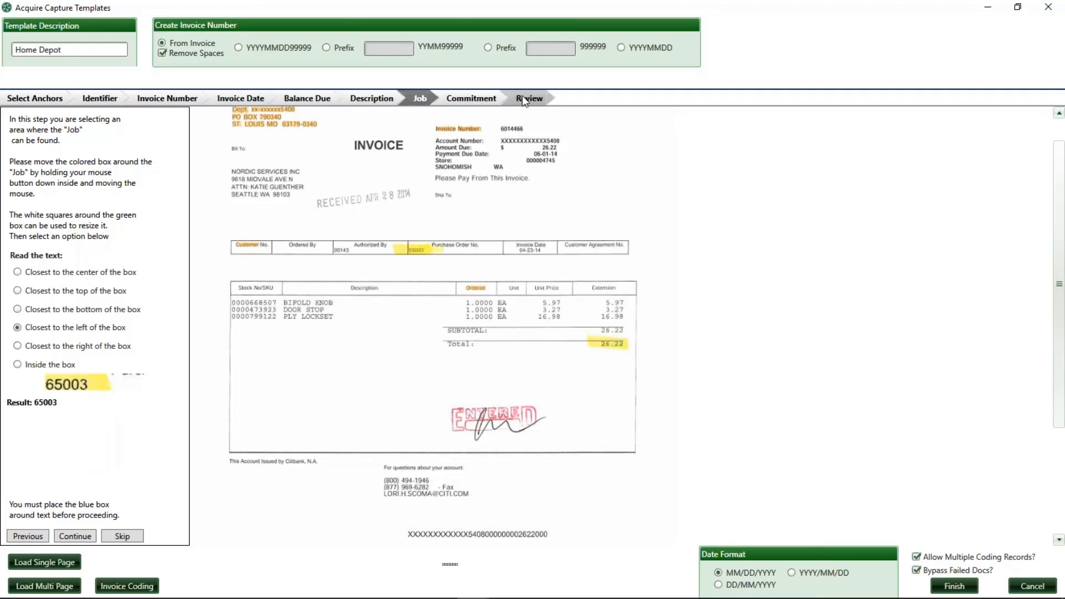
scroll(714, 192, up, 1)
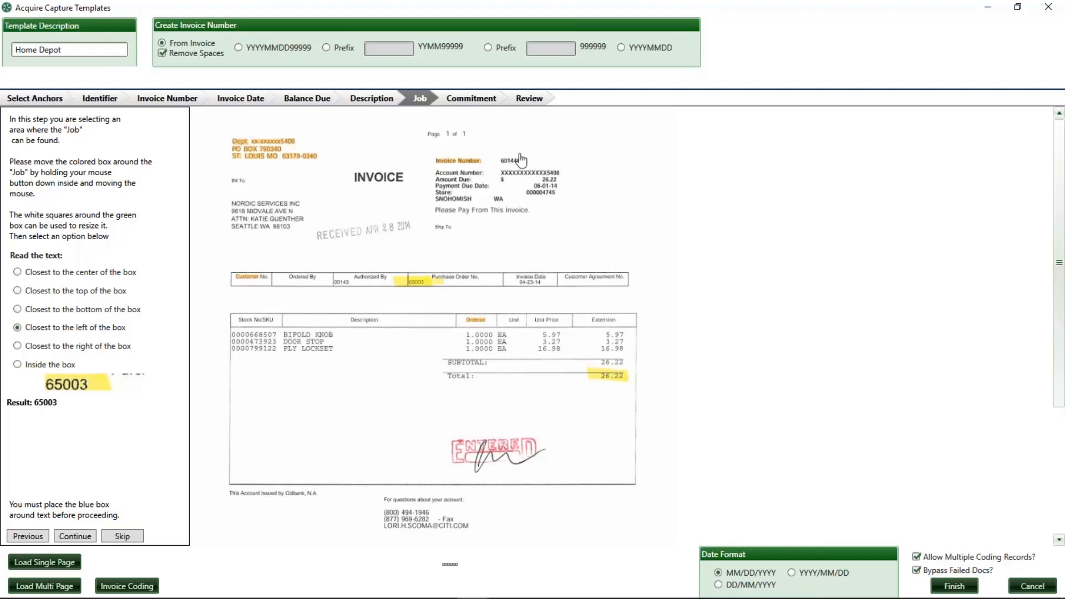
Compare the template's invoice number area with its anchor words, and examine the identifier area on the invoice
click(168, 100)
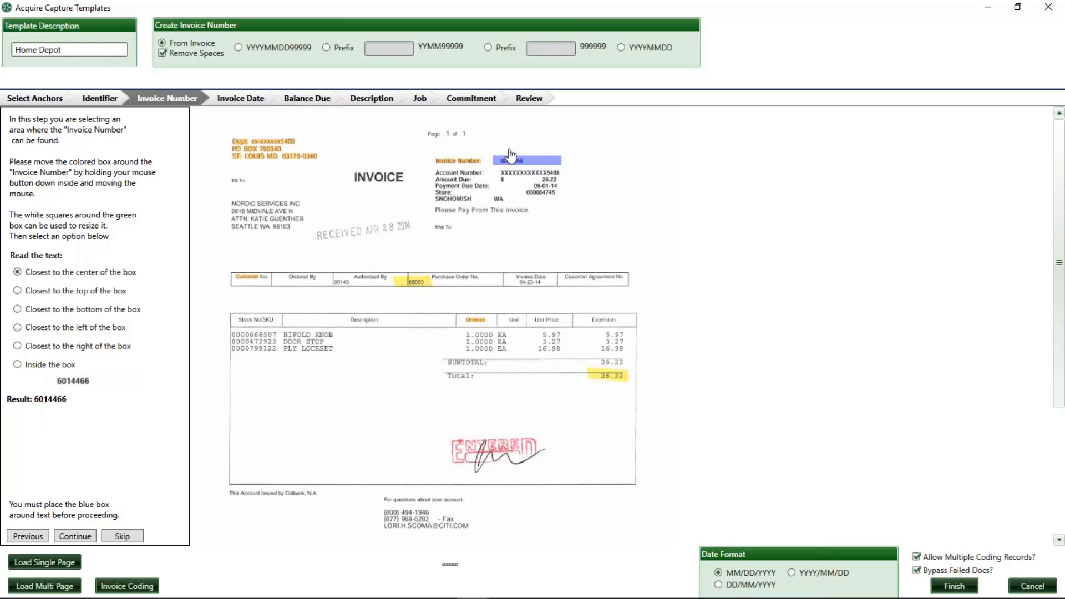
click(42, 96)
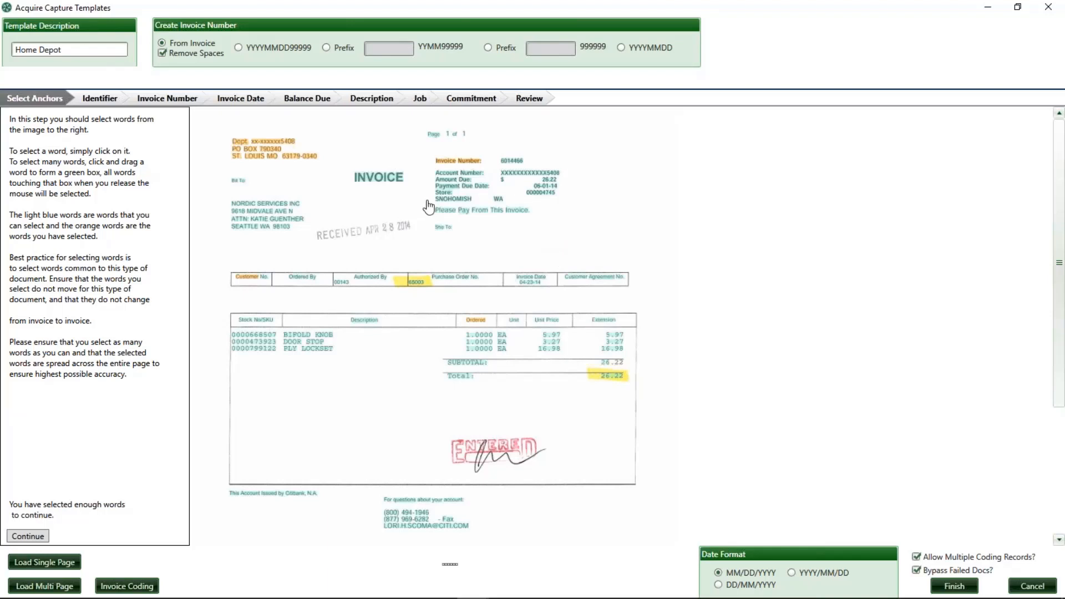
click(185, 97)
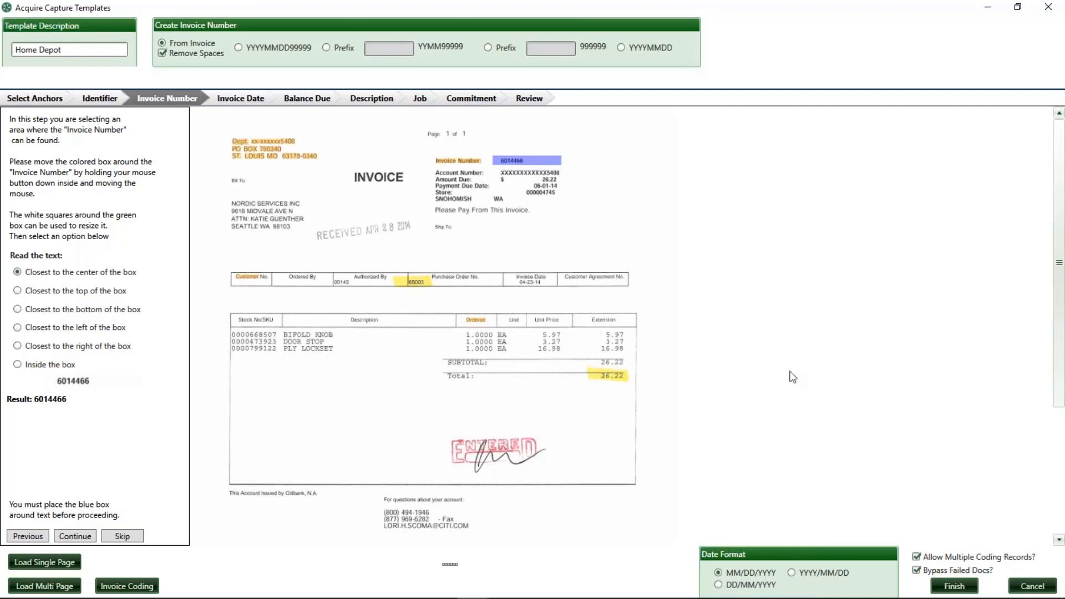
click(93, 105)
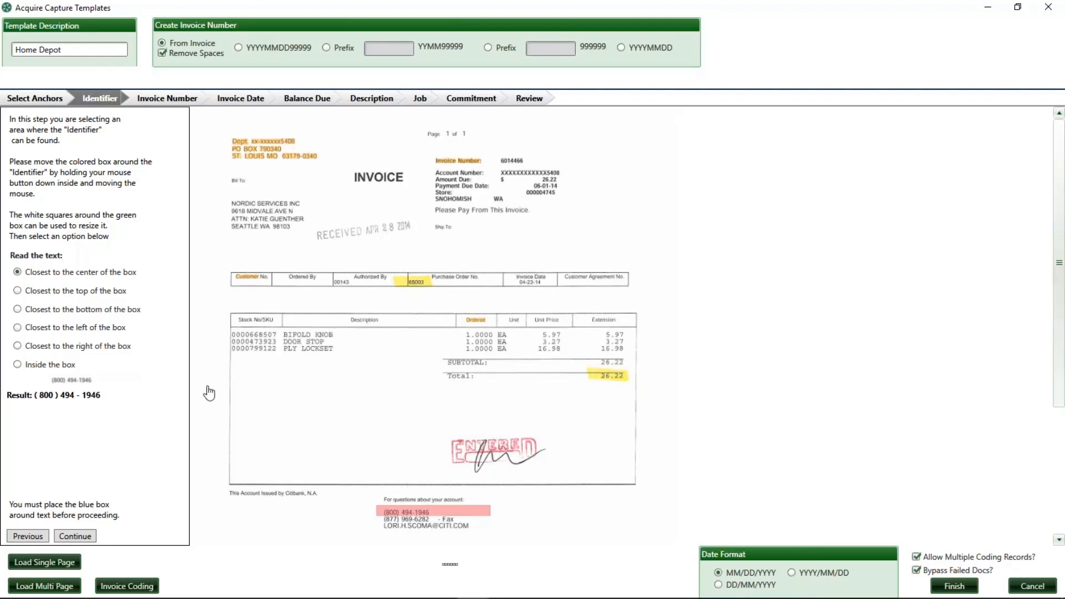
Open the Home Depot invoice coding data and look through the vendor and cost code lists without assigning either
click(143, 589)
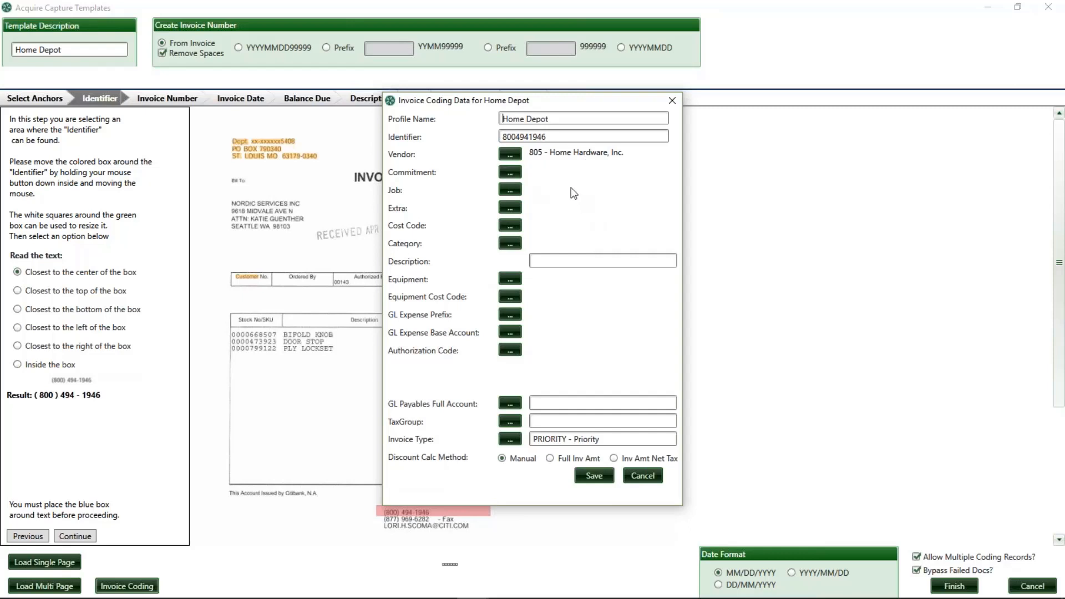
click(510, 155)
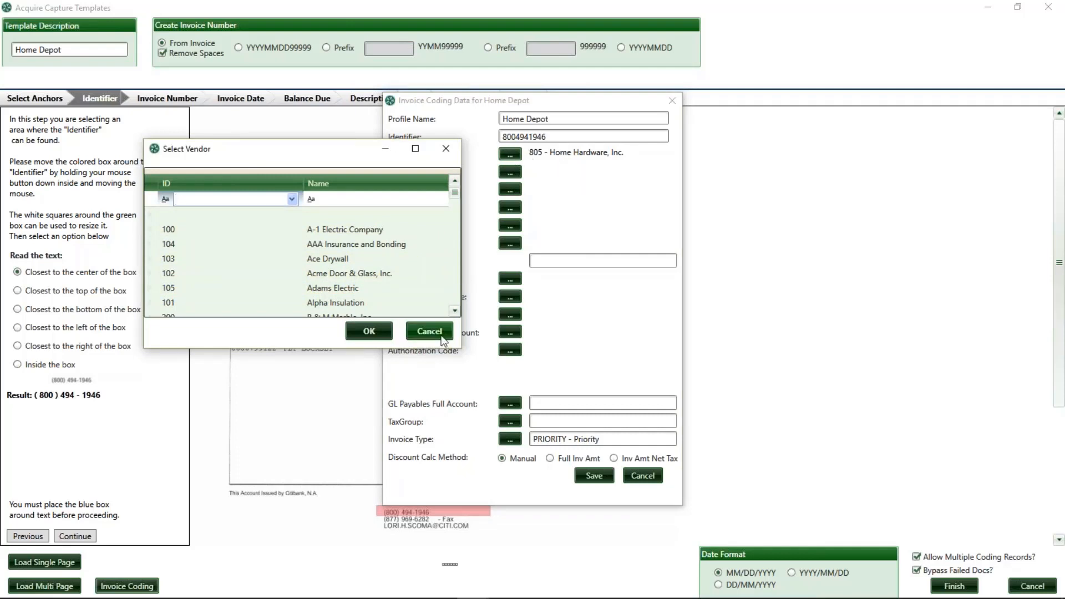
click(442, 335)
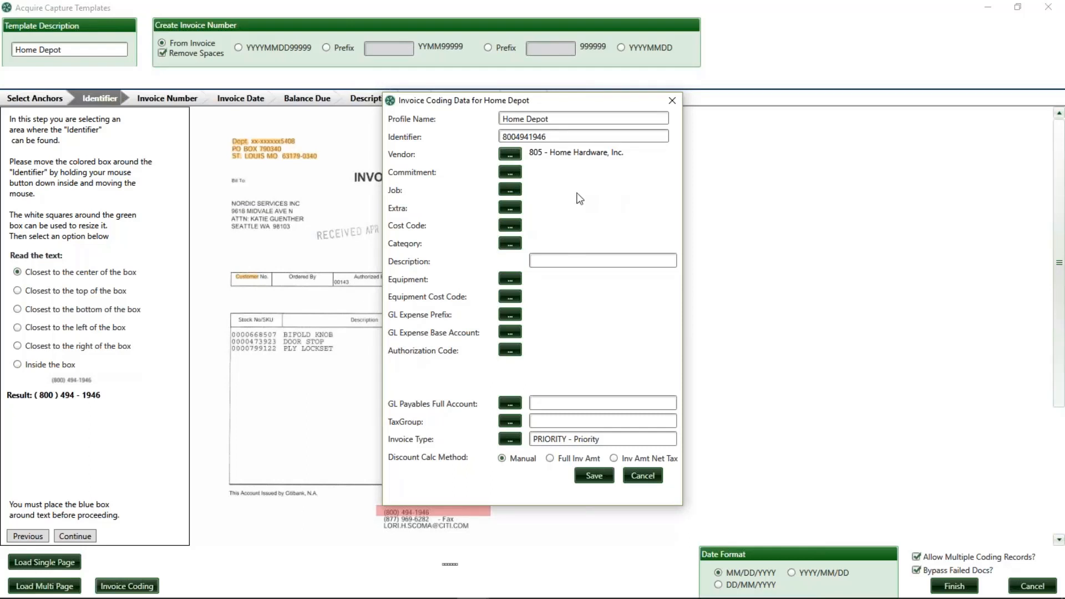
click(504, 227)
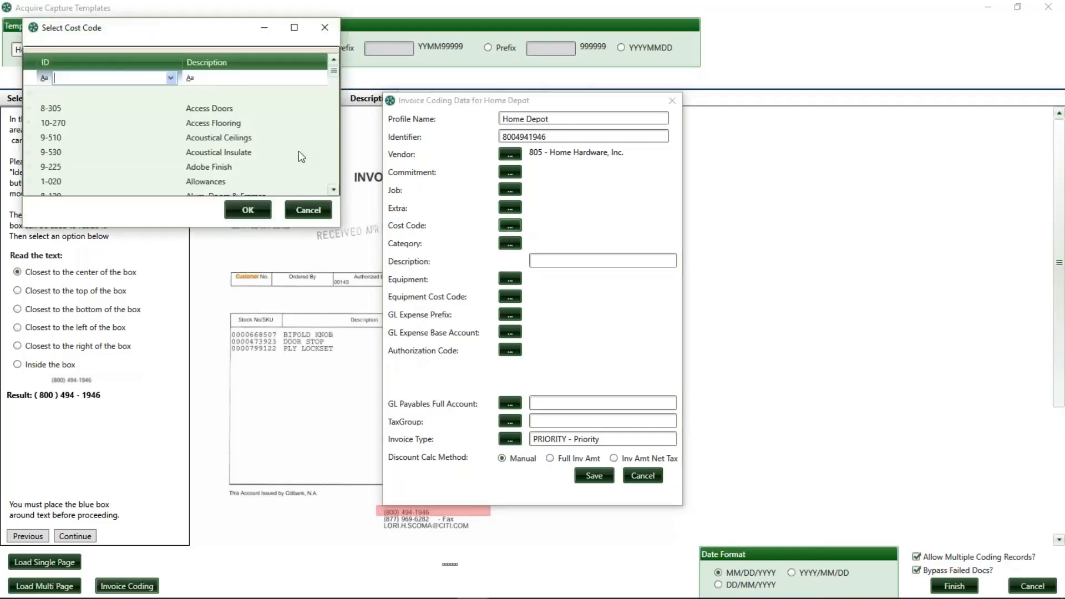
click(202, 139)
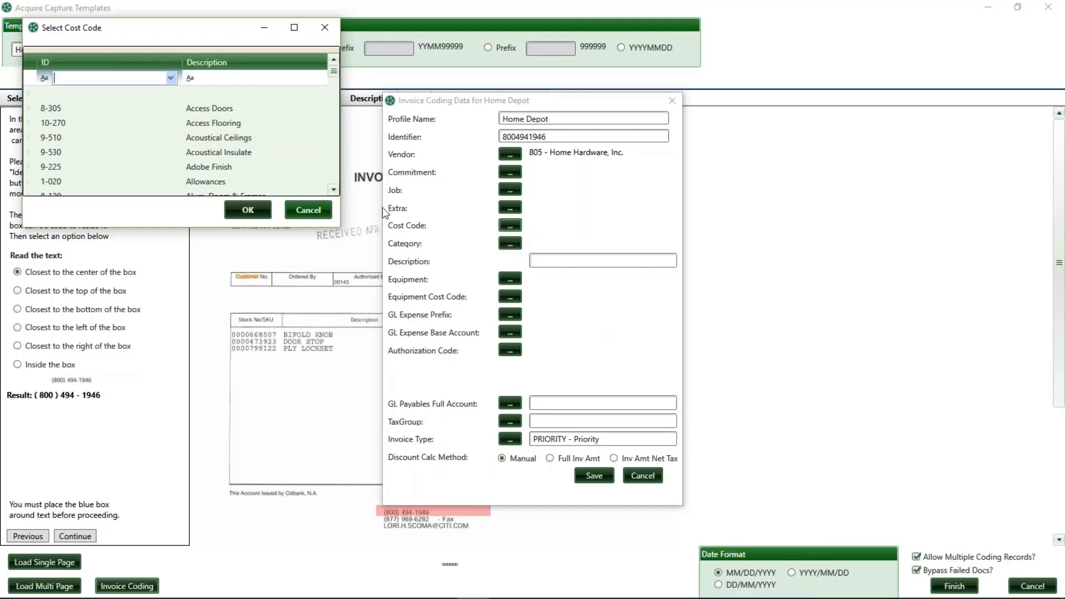
click(309, 208)
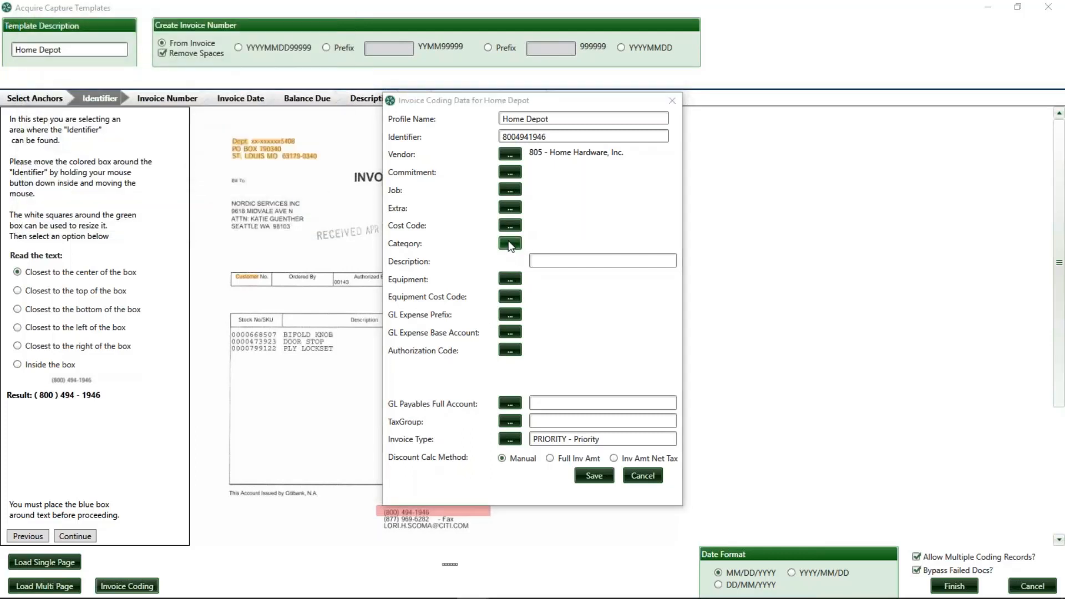
Look at the Material category choice without applying it, close the invoice coding data unsaved and finish the template
click(509, 244)
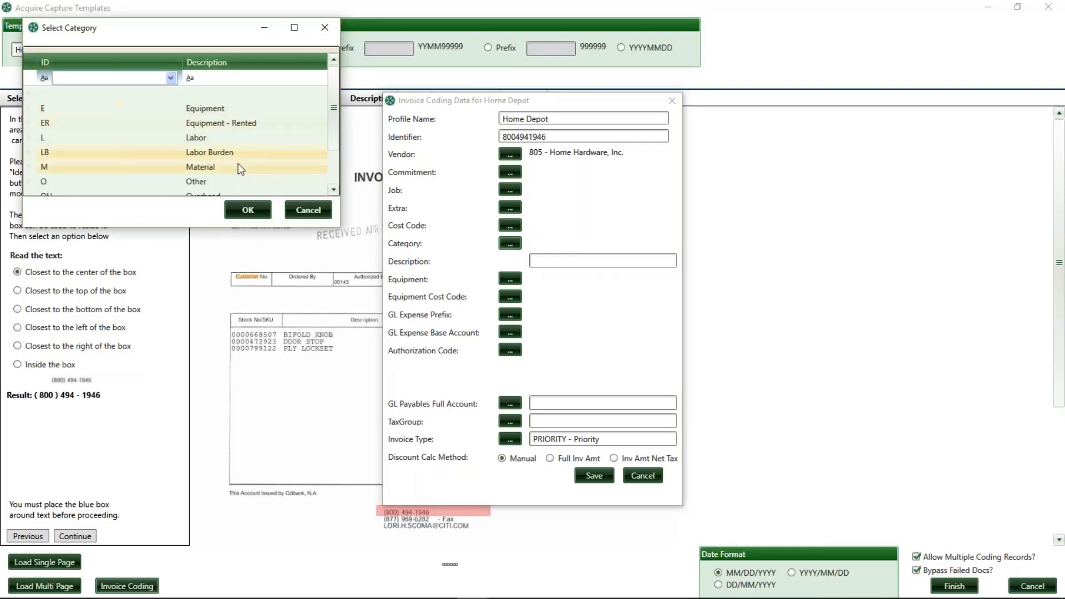
click(240, 169)
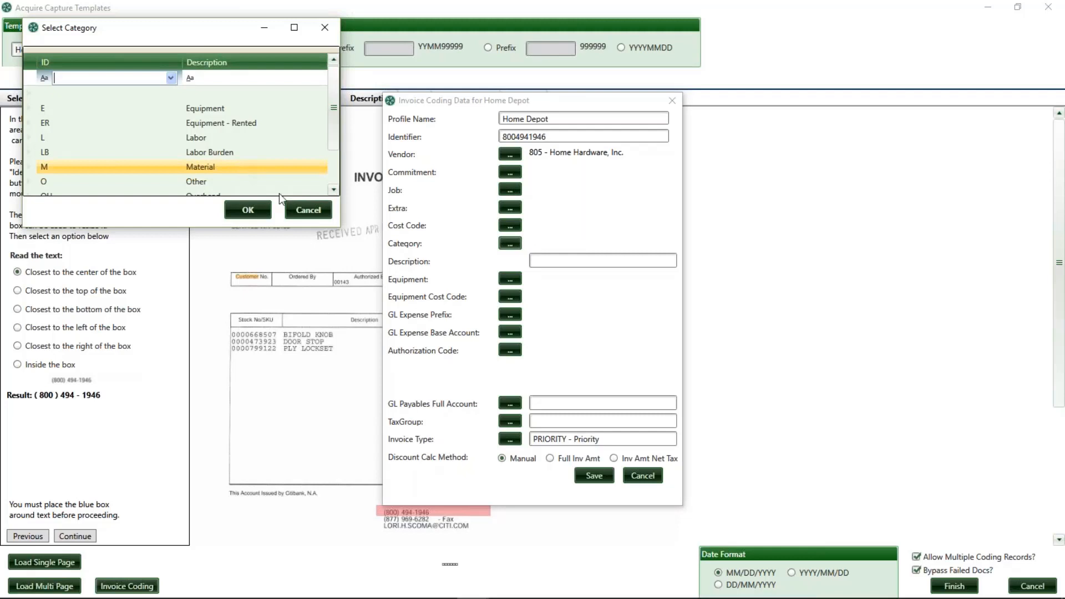
click(306, 210)
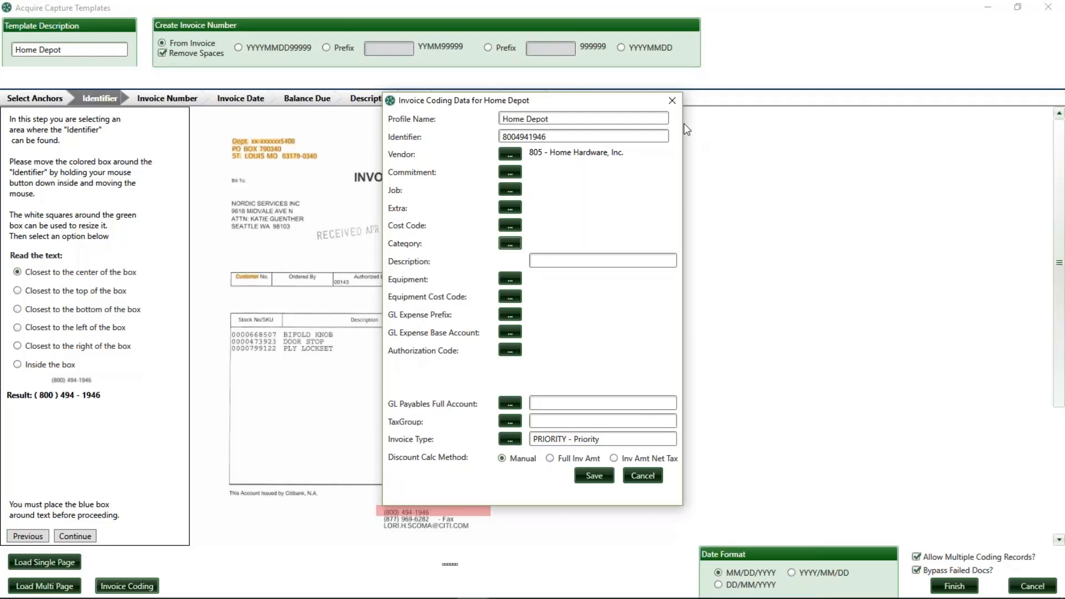
click(671, 100)
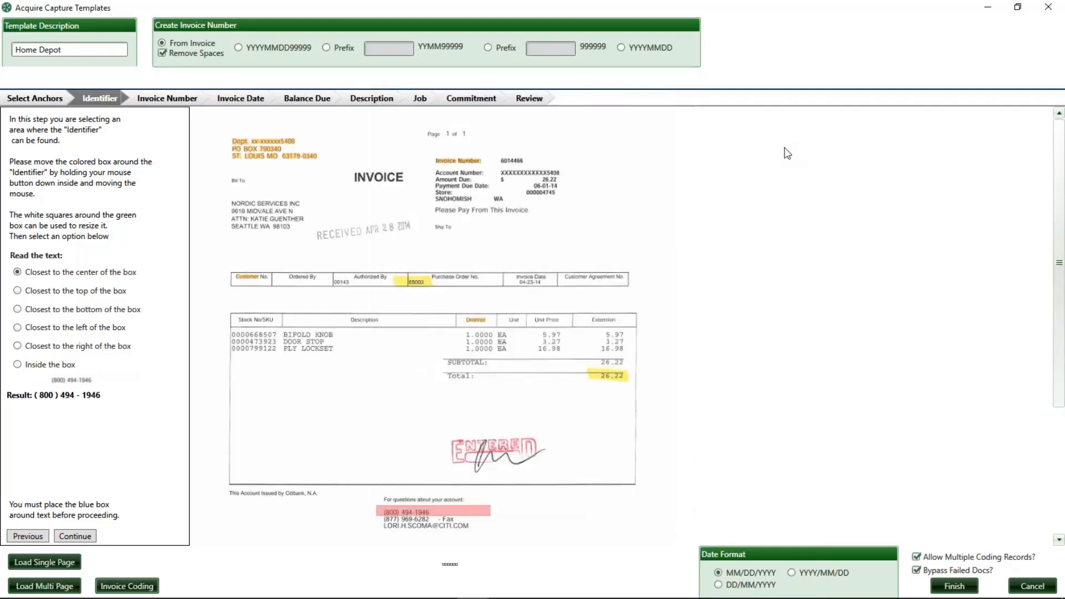
click(968, 591)
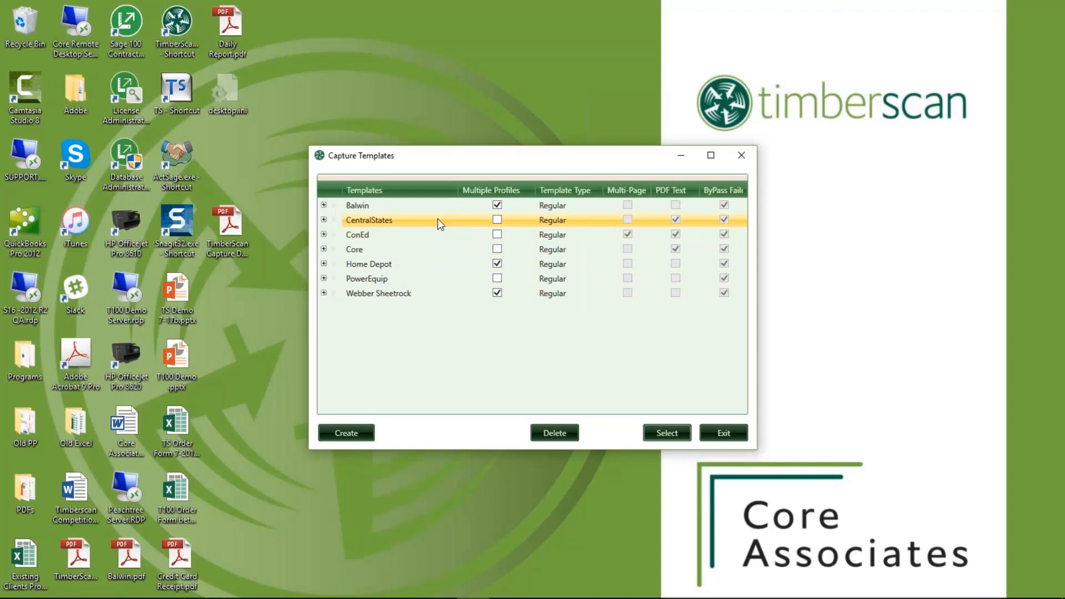
Open the Balwin profile of the Balwin capture template and examine its sample invoice down to the ship-to address
click(324, 206)
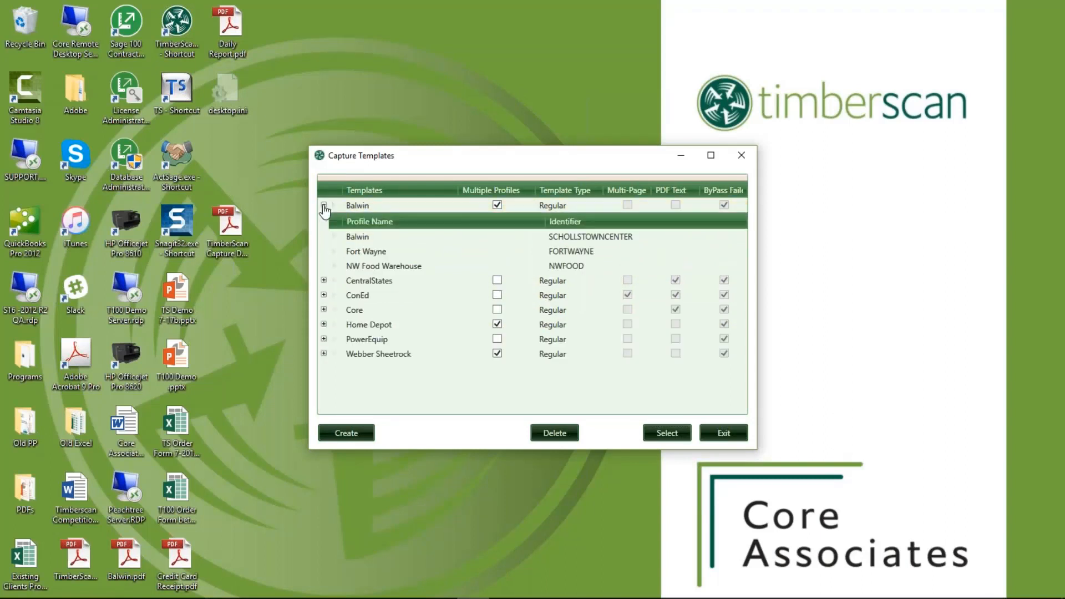
click(371, 235)
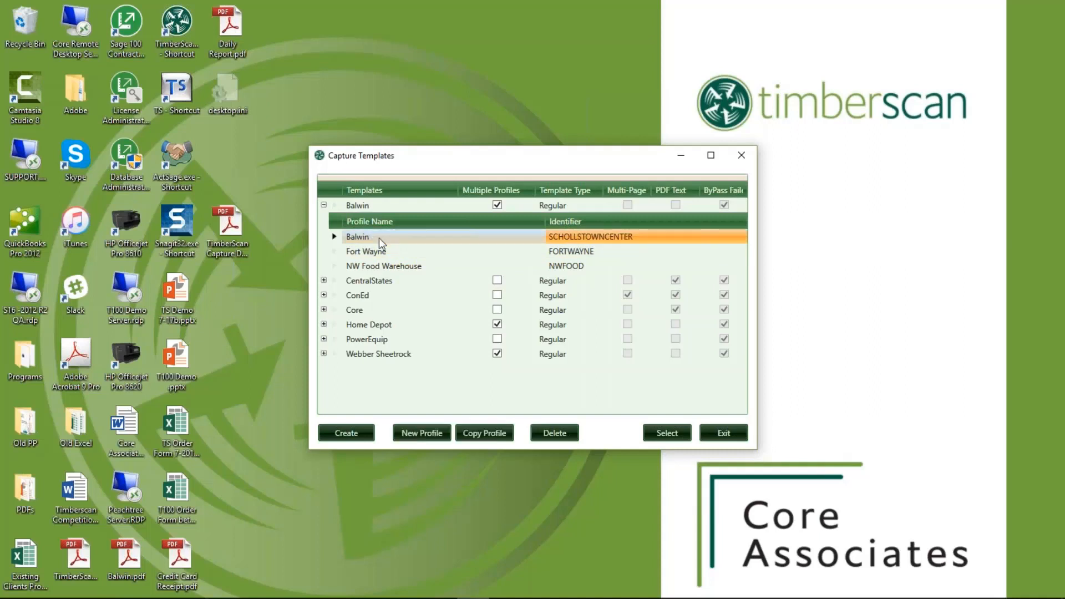
click(667, 433)
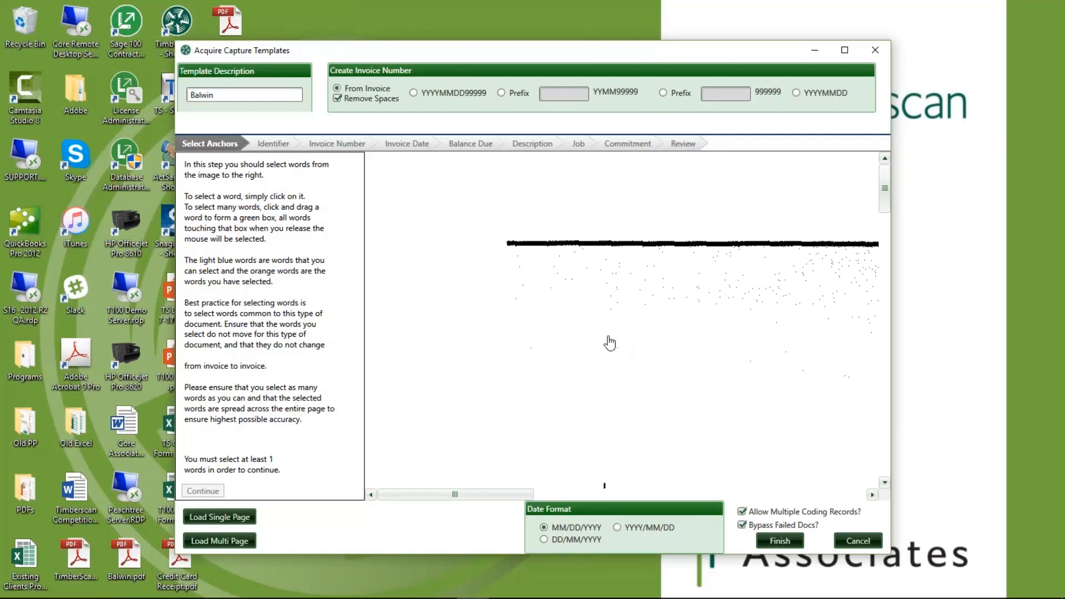
scroll(610, 334, up, 3)
scroll(610, 335, down, 5)
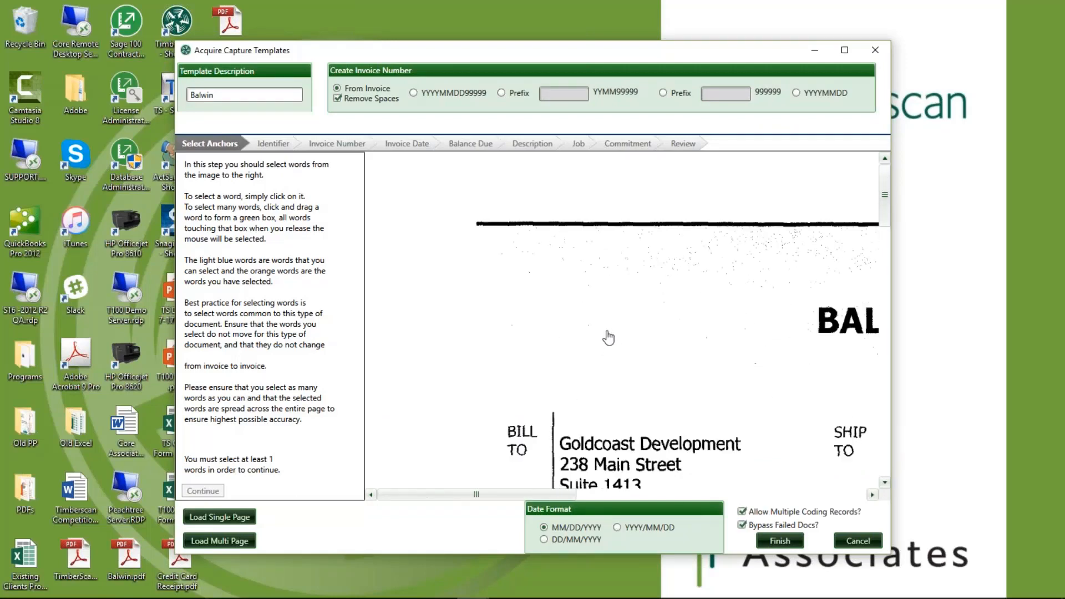
scroll(609, 334, down, 1)
scroll(609, 334, up, 2)
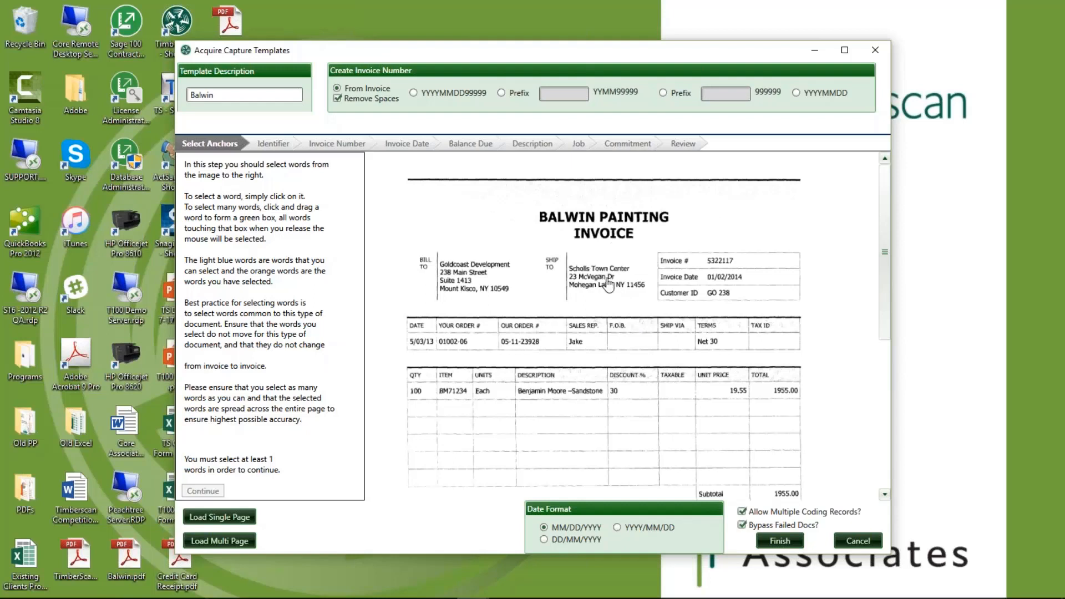
click(608, 284)
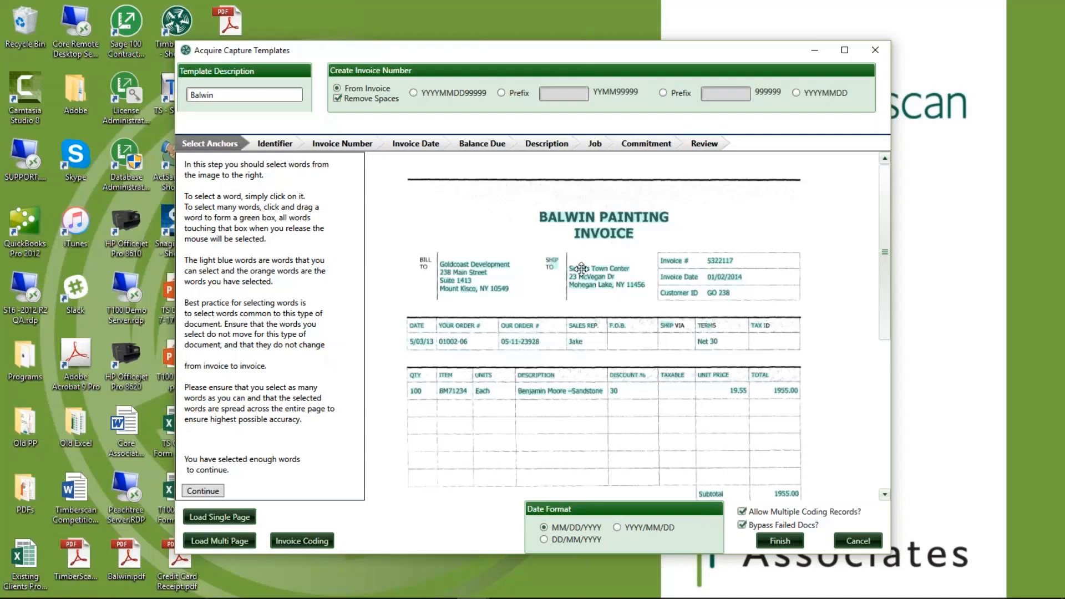
Examine the Balwin template's identifier area and the profile's invoice coding data, and close the template without saving
click(261, 142)
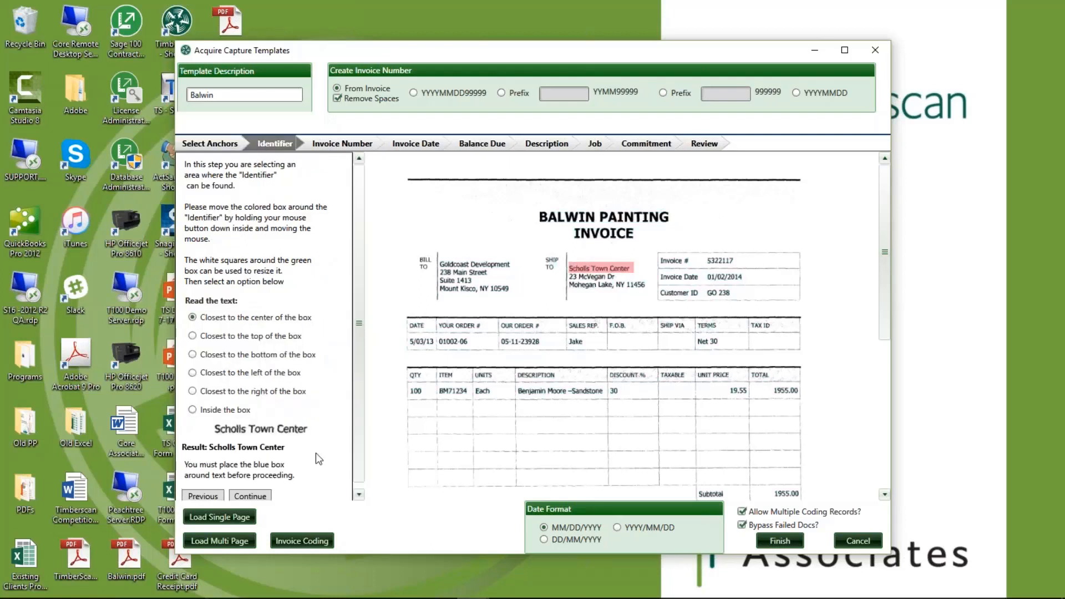
click(322, 542)
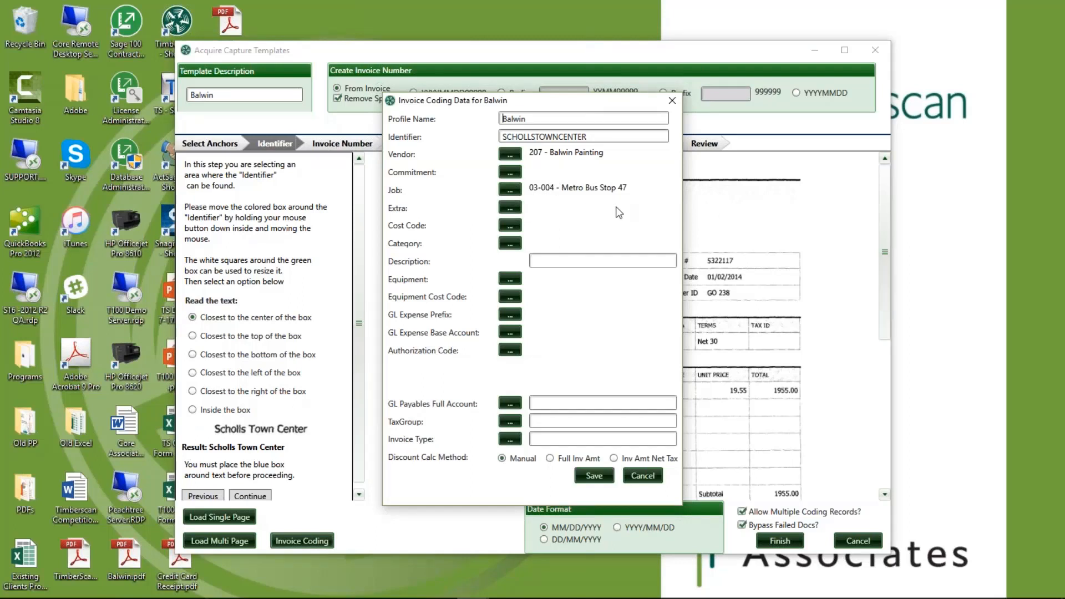
click(671, 101)
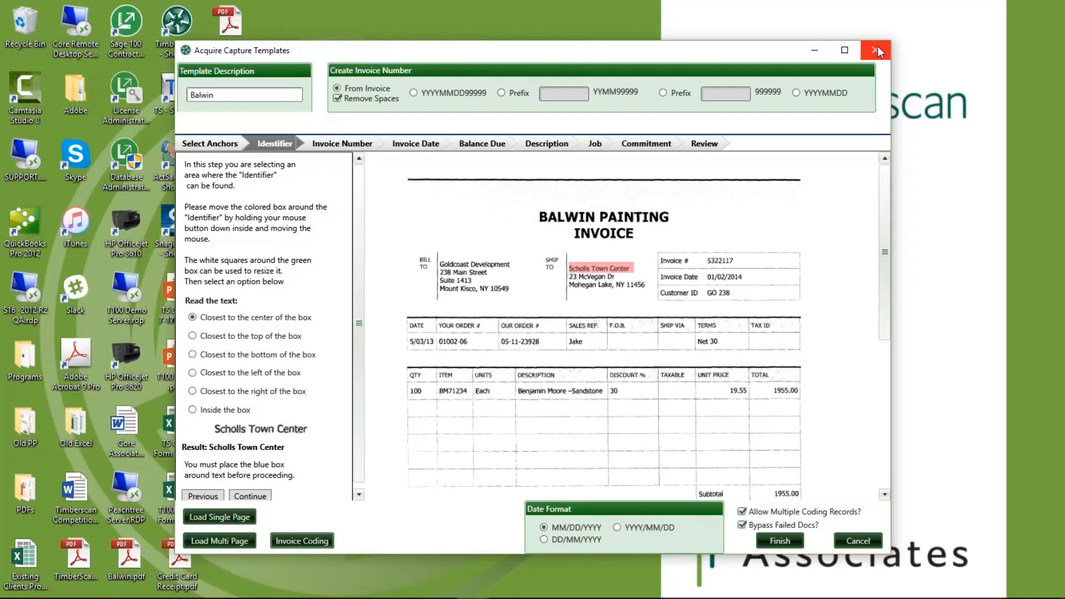
click(308, 541)
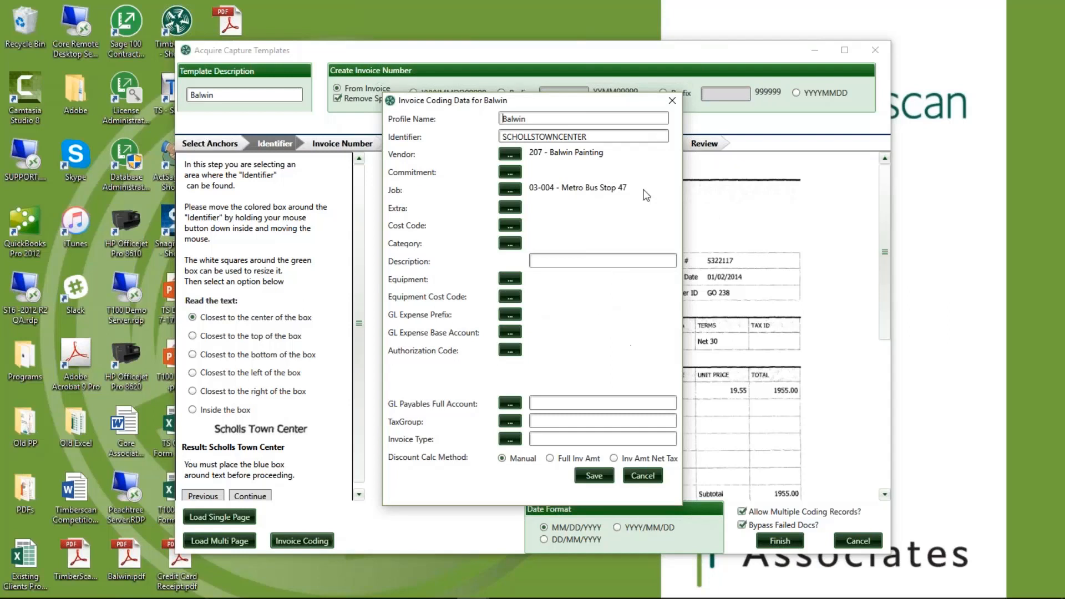
click(673, 103)
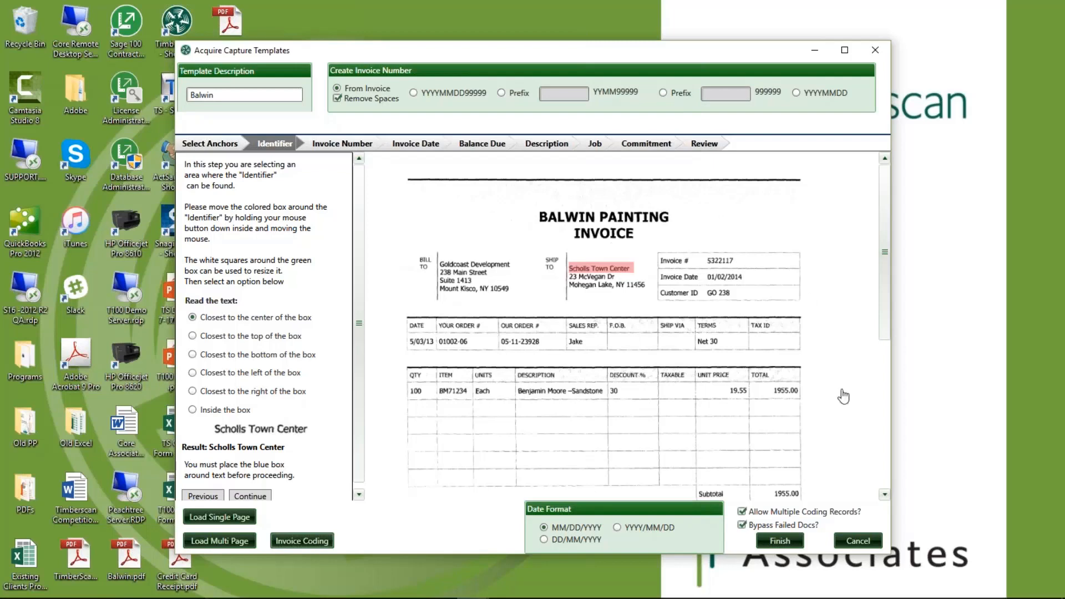
click(856, 540)
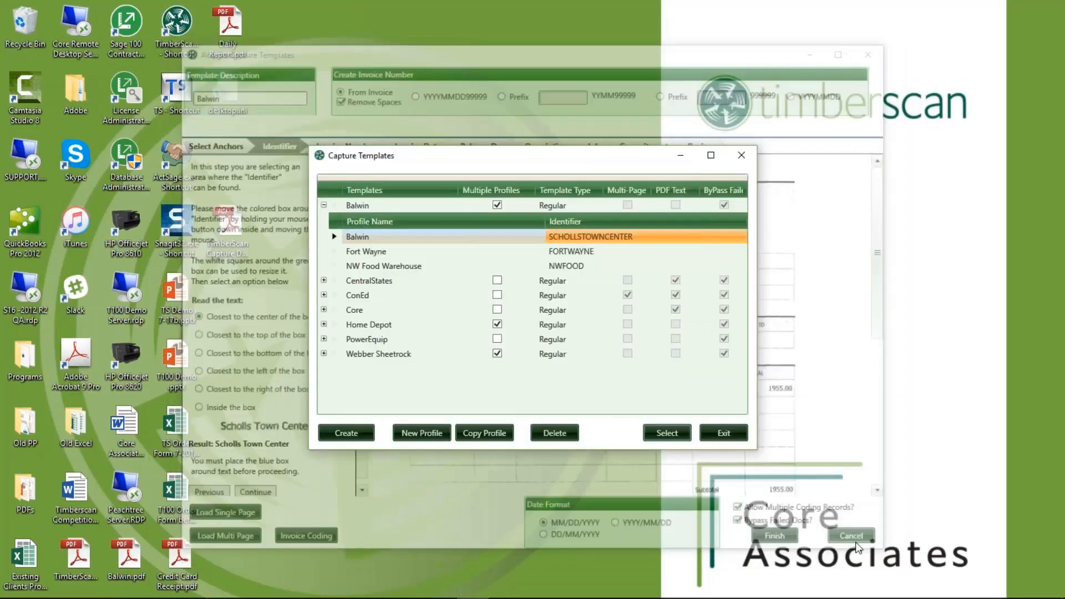
Review the Balwin template's profiles and identifiers in the template list, and exit the capture templates
click(324, 205)
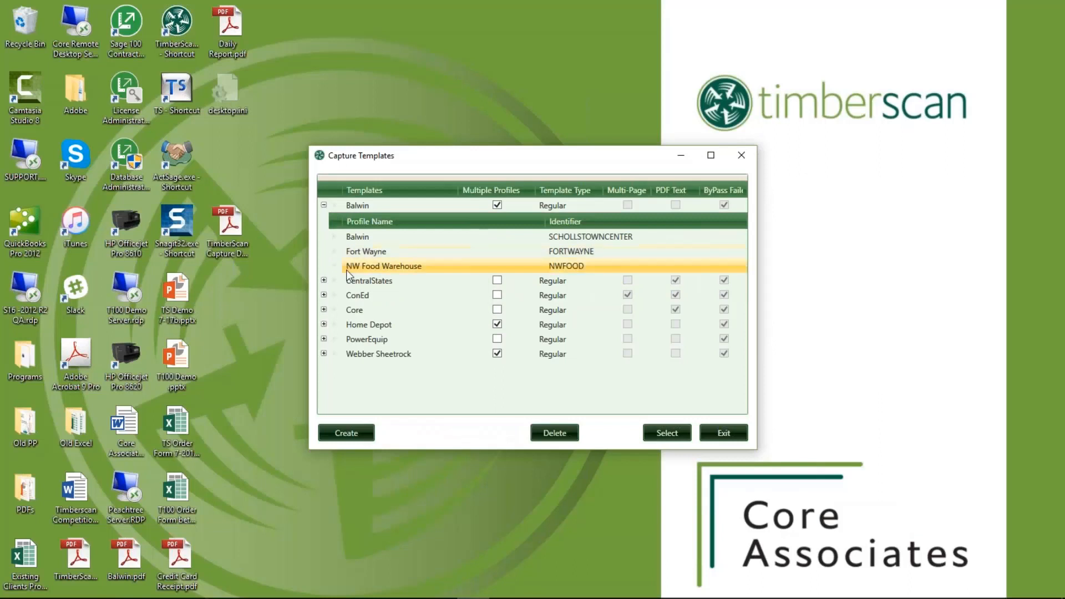
click(356, 241)
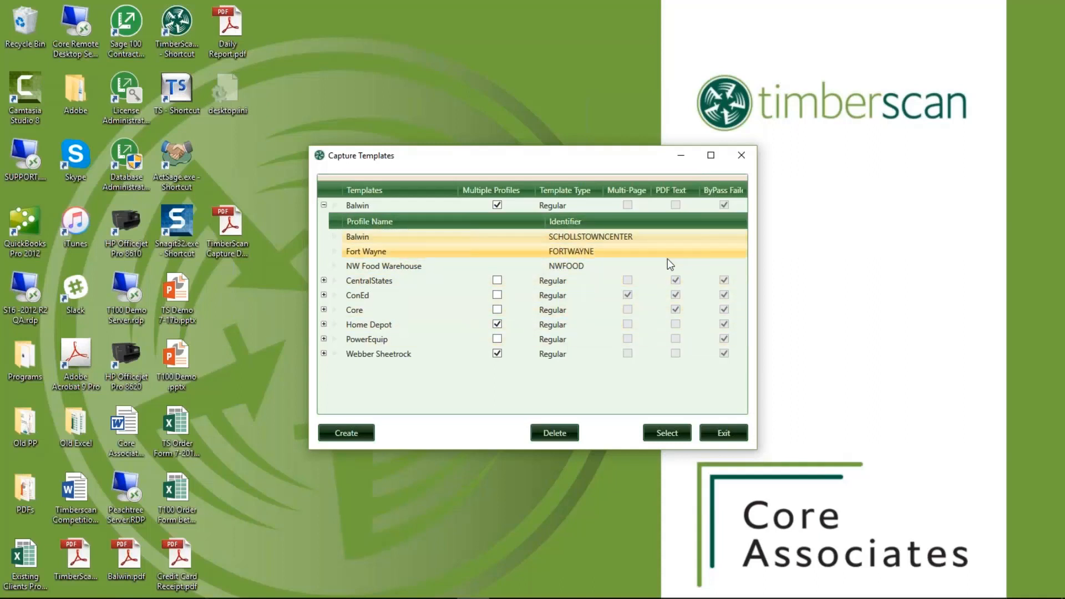
click(677, 298)
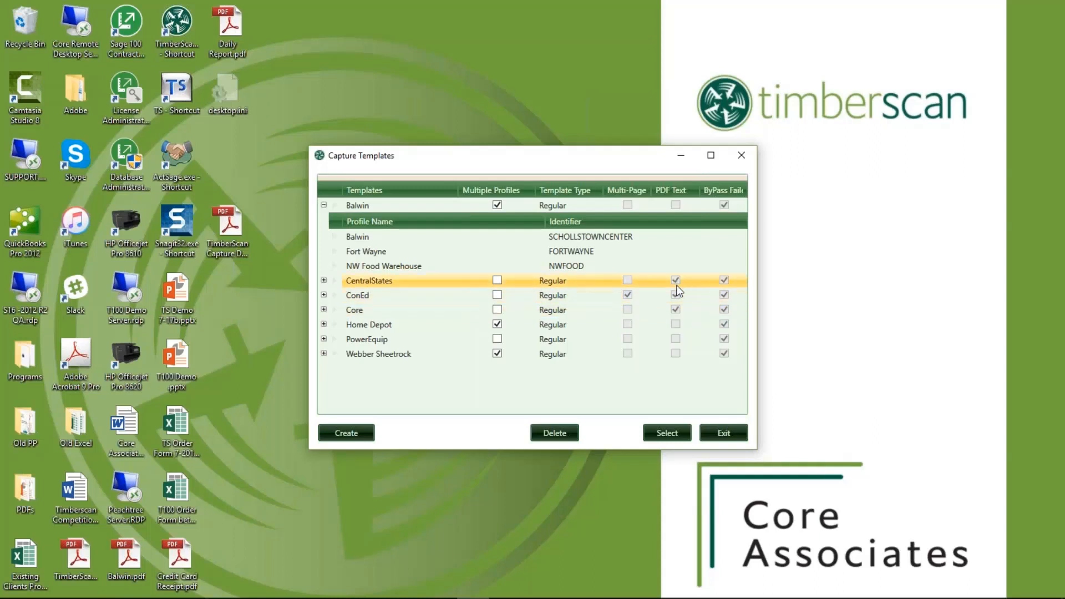
click(723, 433)
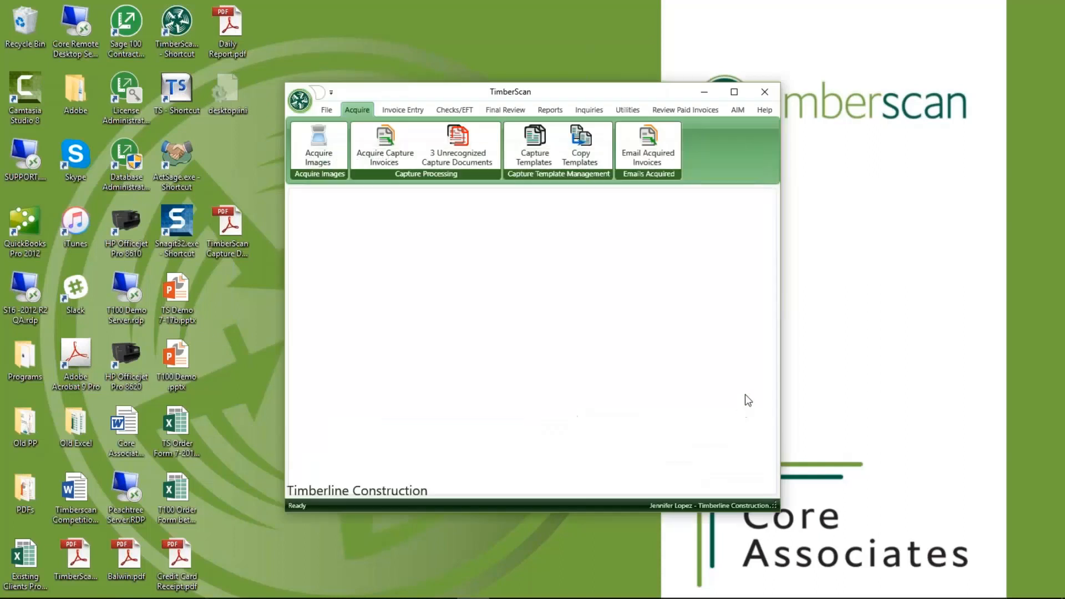